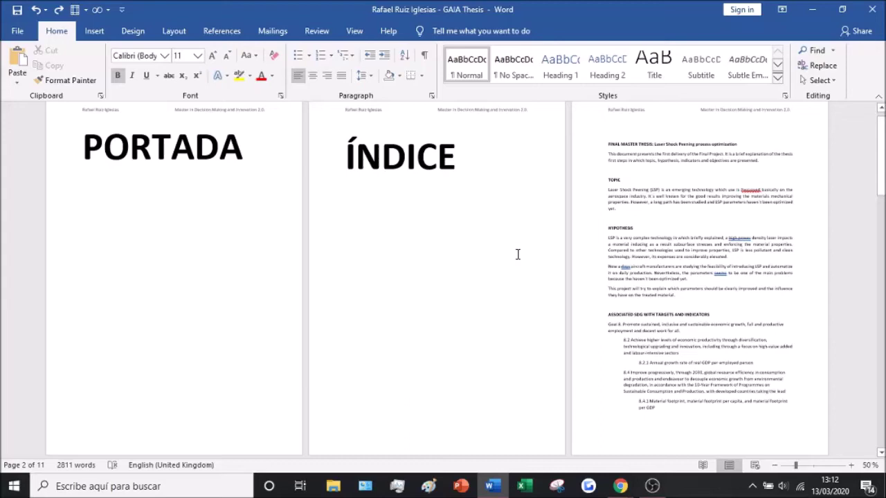
# Step: Scroll down to page 2, the ÍNDICE page, and open its footer for editing
pyautogui.scroll(2, 518, 254)
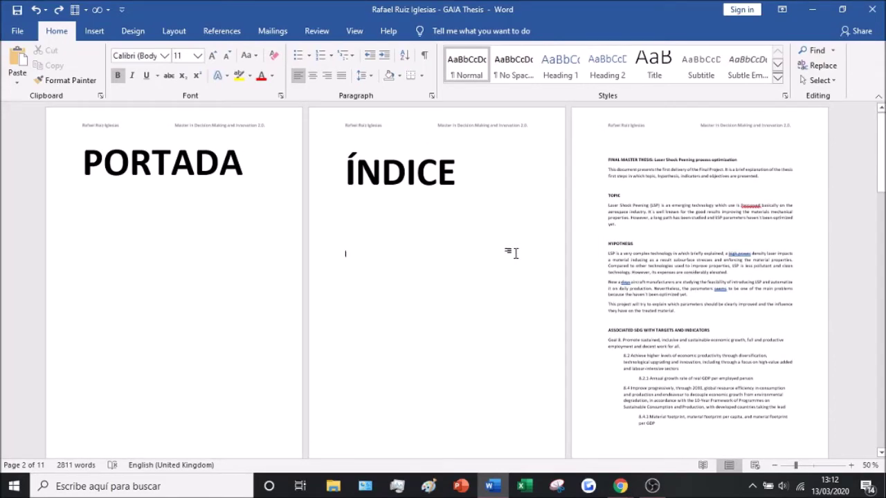
pyautogui.scroll(-1, 510, 257)
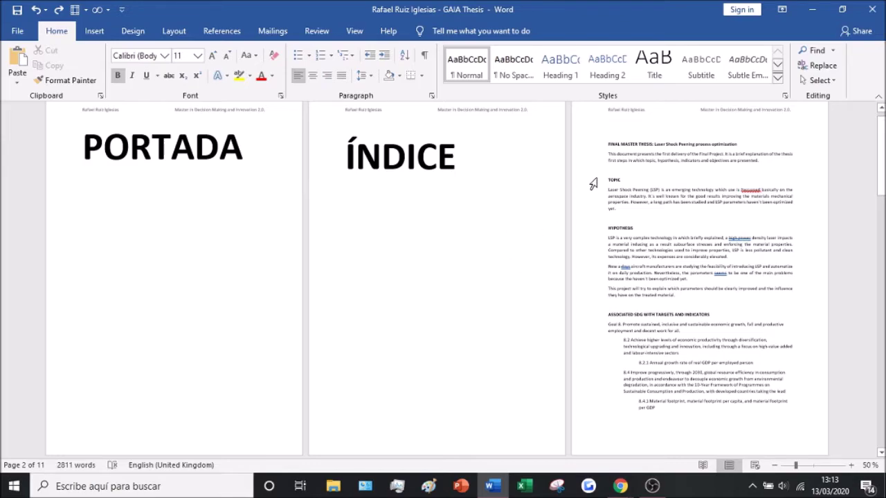
pyautogui.moveTo(881, 173)
pyautogui.mouseDown()
pyautogui.moveTo(881, 377)
pyautogui.moveTo(882, 173)
pyautogui.mouseUp()
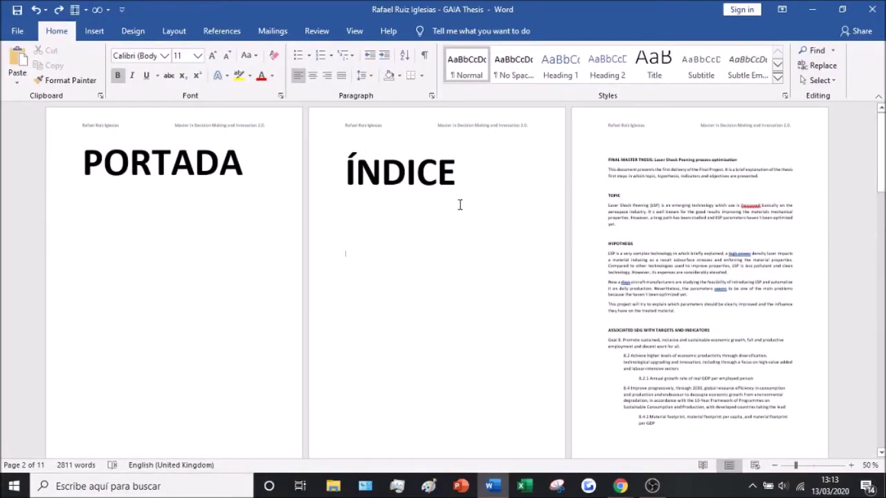
pyautogui.scroll(-1, 448, 419)
pyautogui.doubleClick(427, 425)
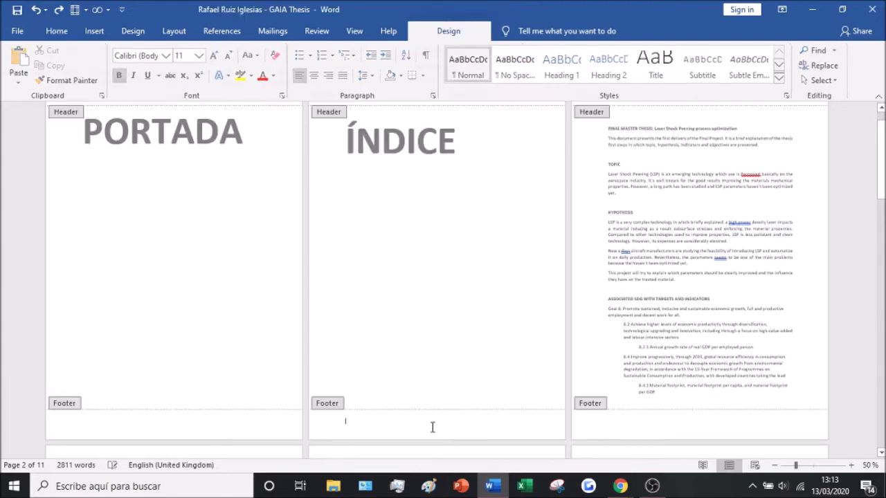
# Step: Look at the Page Number options without choosing one, then exit the footer to the body
pyautogui.scroll(1, 340, 400)
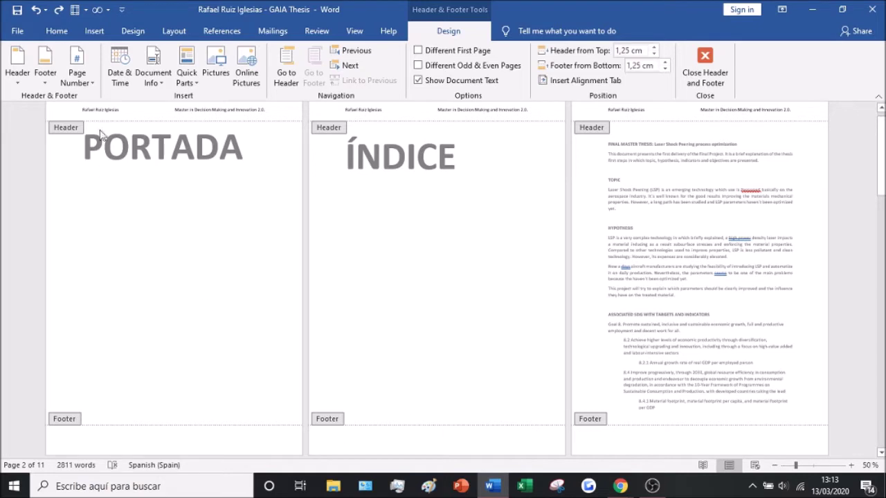
pyautogui.click(92, 84)
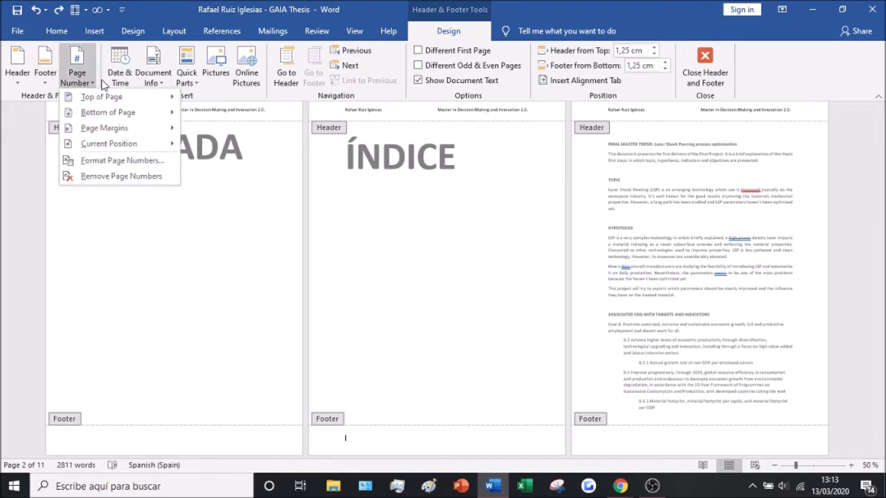
pyautogui.moveTo(101, 144)
pyautogui.click(455, 344)
pyautogui.doubleClick(450, 203)
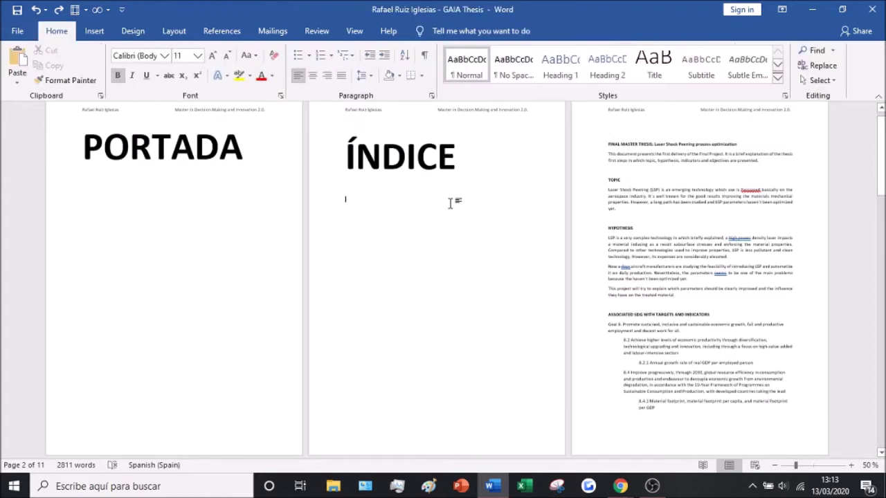
# Step: Insert a plain centred page number via Insert > Page Number > Bottom of Page
pyautogui.click(94, 32)
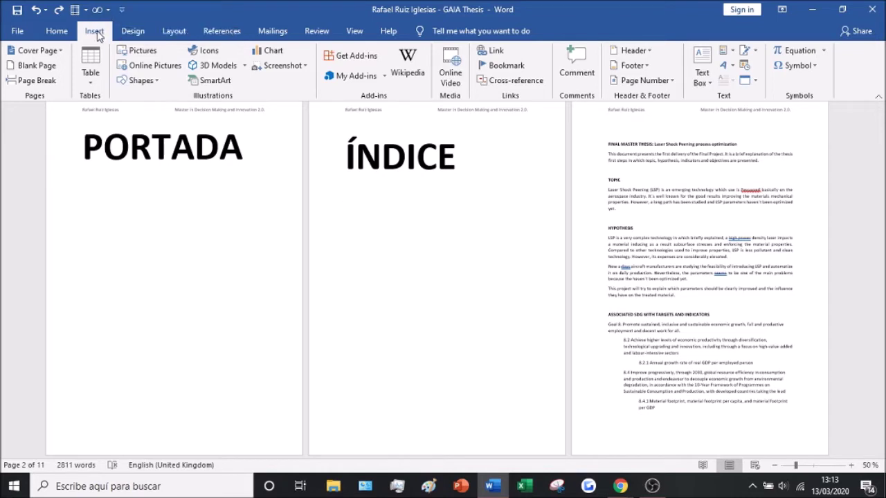
pyautogui.click(658, 82)
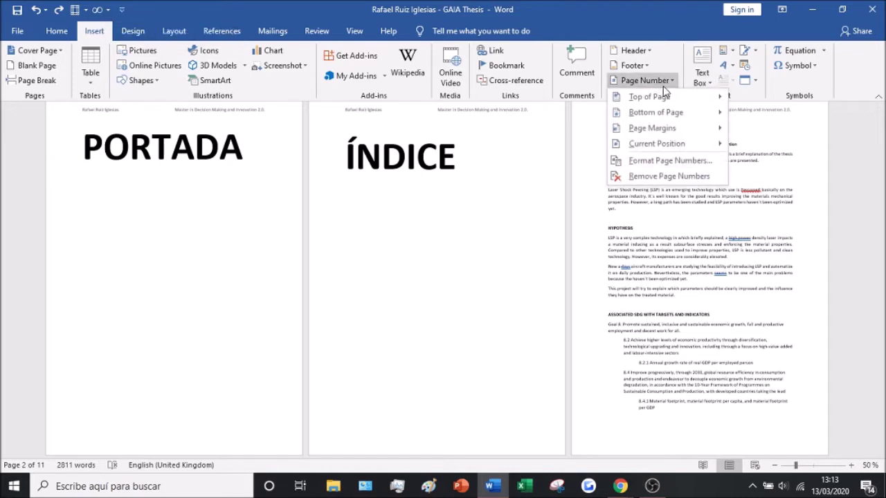
pyautogui.moveTo(669, 115)
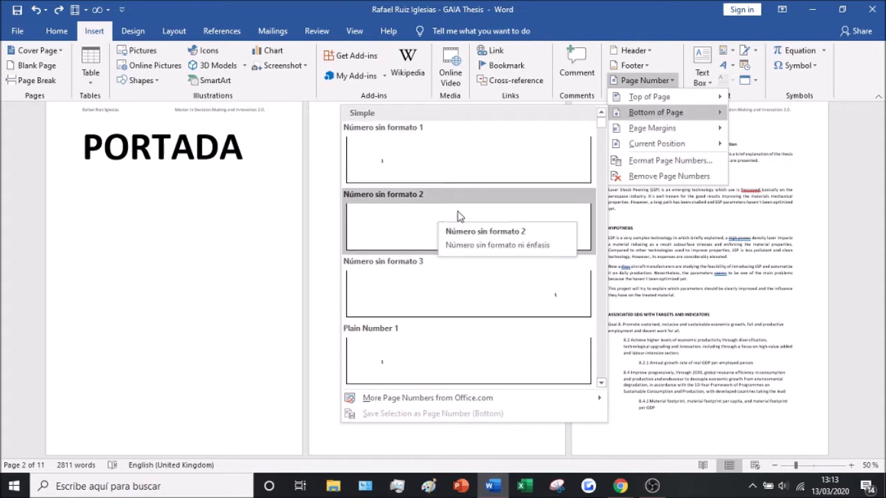
pyautogui.click(505, 229)
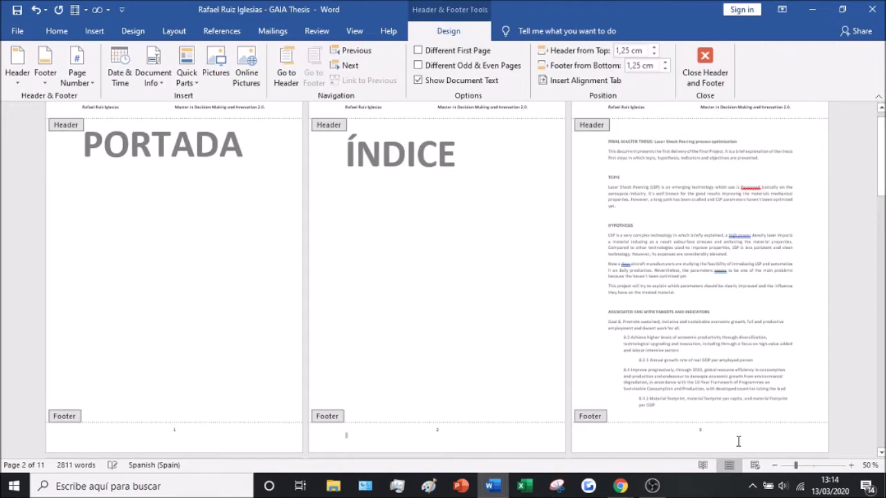
# Step: Zoom in slightly and scroll through the pages to check the footers numbered 1, 2, 3, 4
pyautogui.moveTo(796, 466); pyautogui.dragTo(798, 466)
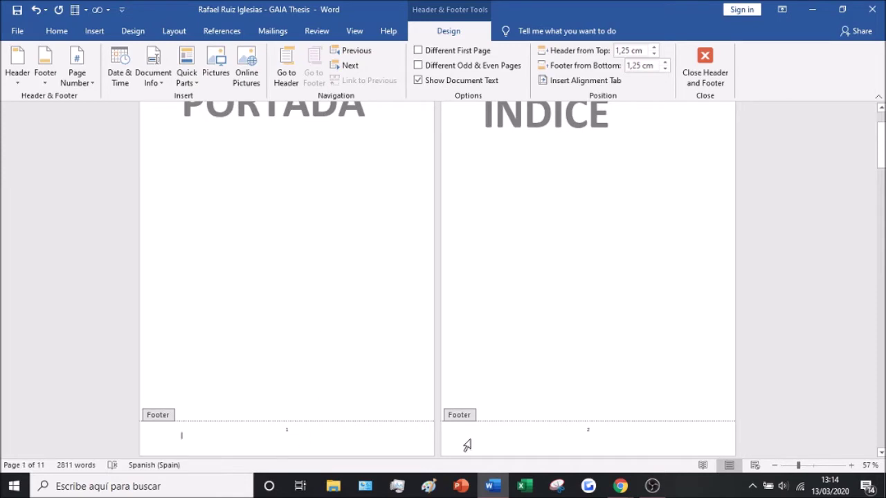
pyautogui.scroll(-3, 502, 182)
pyautogui.scroll(-5, 504, 180)
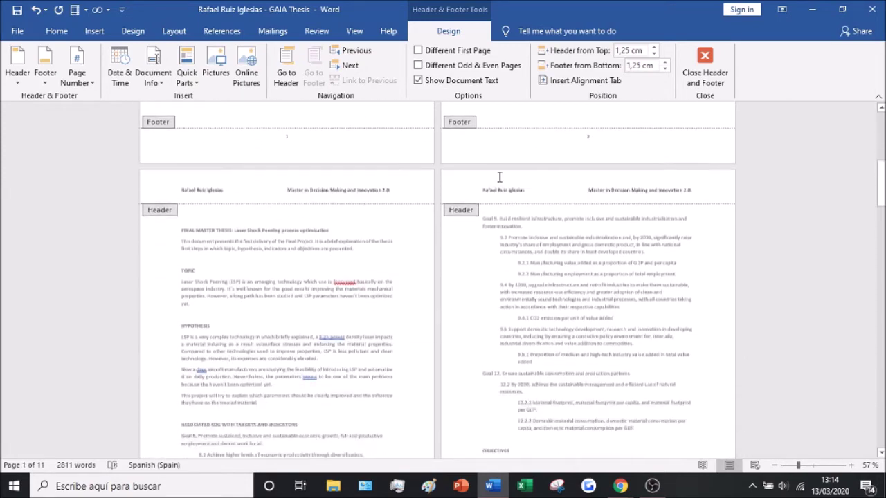
pyautogui.scroll(-2, 470, 184)
pyautogui.scroll(-7, 390, 264)
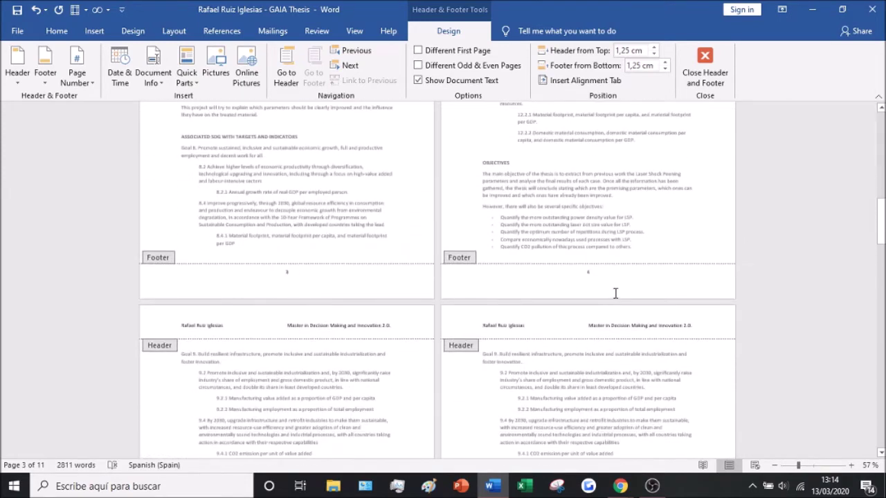
pyautogui.scroll(5, 600, 190)
pyautogui.scroll(3, 601, 190)
pyautogui.scroll(5, 609, 190)
# Step: Scroll back up to the PORTADA and ÍNDICE pages and close footer editing
pyautogui.moveTo(881, 149)
pyautogui.mouseDown()
pyautogui.moveTo(880, 124)
pyautogui.moveTo(880, 214)
pyautogui.mouseUp()
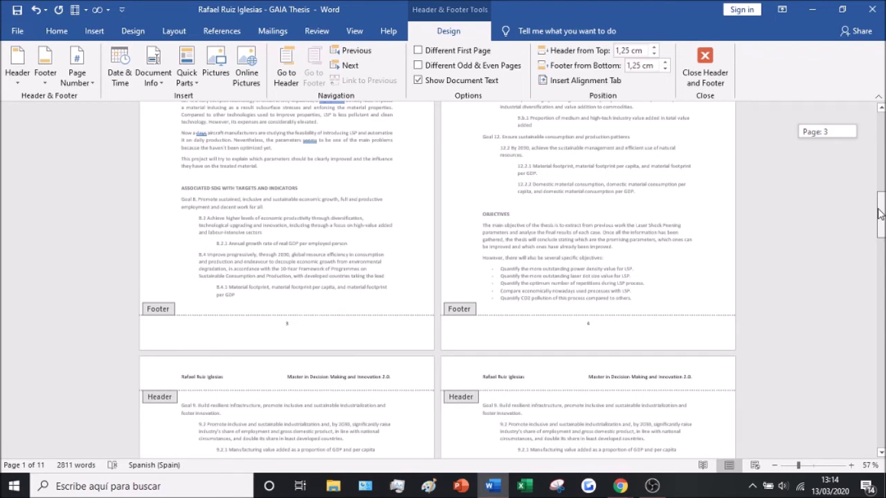
pyautogui.scroll(5, 820, 307)
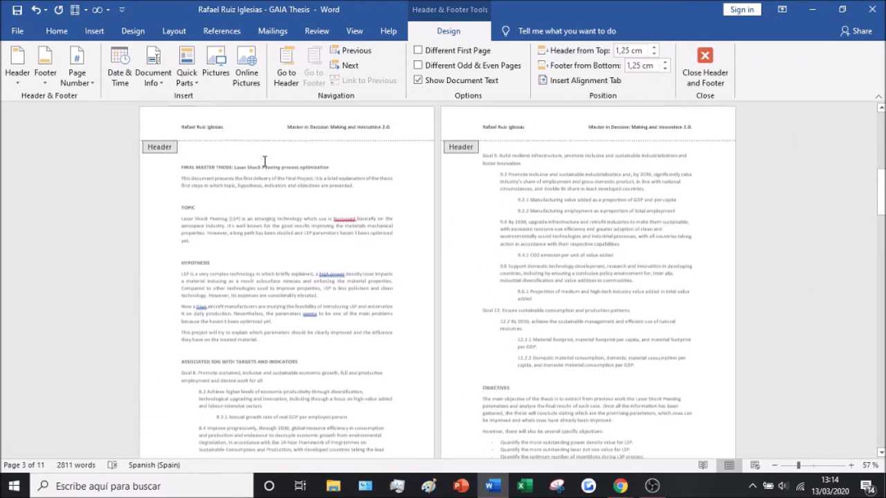
pyautogui.moveTo(881, 185); pyautogui.dragTo(882, 181)
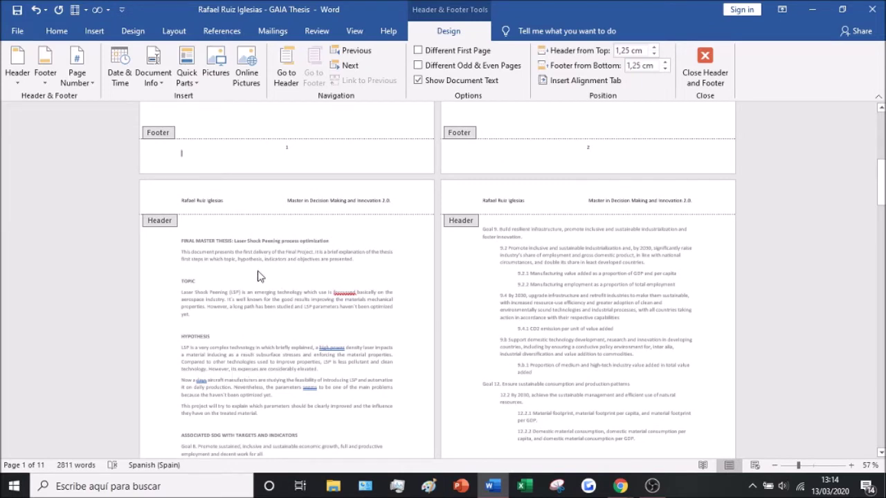
pyautogui.moveTo(881, 184); pyautogui.dragTo(881, 158)
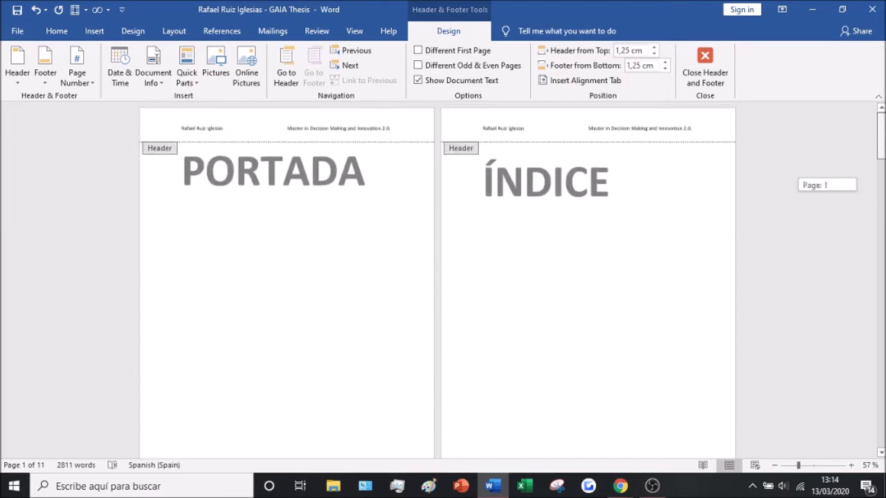
pyautogui.moveTo(881, 174); pyautogui.dragTo(882, 136)
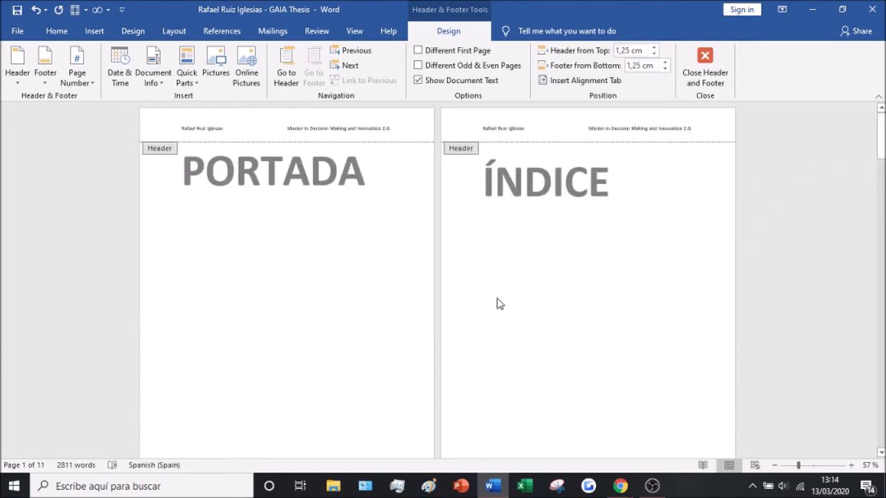
pyautogui.moveTo(881, 136)
pyautogui.mouseDown()
pyautogui.moveTo(882, 156)
pyautogui.moveTo(881, 137)
pyautogui.mouseUp()
pyautogui.doubleClick(232, 236)
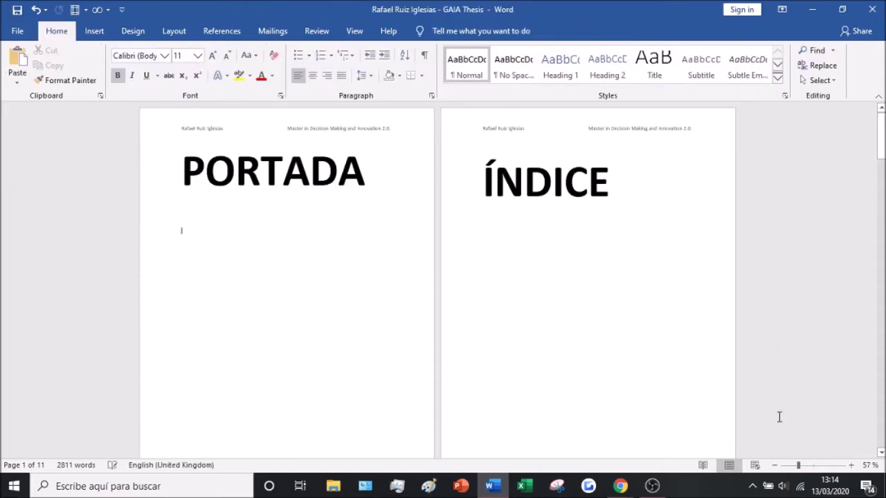
pyautogui.moveTo(797, 467); pyautogui.dragTo(796, 466)
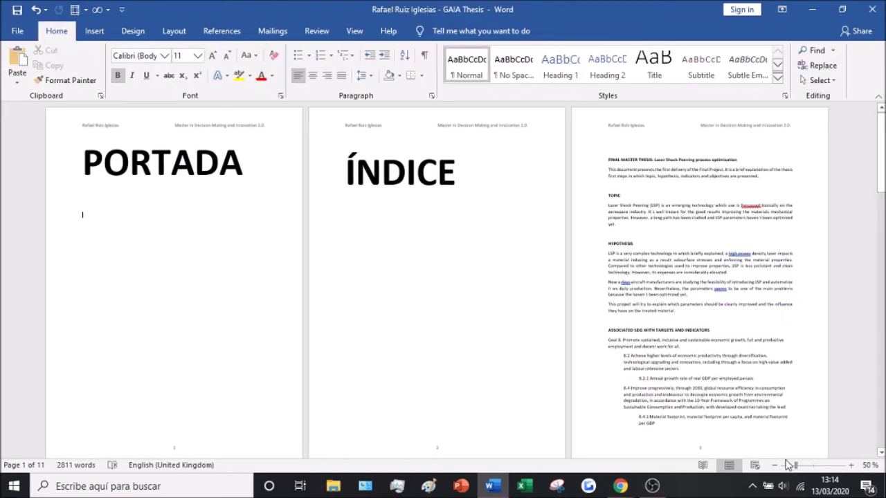
pyautogui.moveTo(881, 146)
pyautogui.mouseDown()
pyautogui.moveTo(868, 368)
pyautogui.moveTo(883, 272)
pyautogui.moveTo(882, 119)
pyautogui.mouseUp()
pyautogui.click(249, 236)
pyautogui.scroll(-1, 249, 236)
pyautogui.scroll(1, 516, 211)
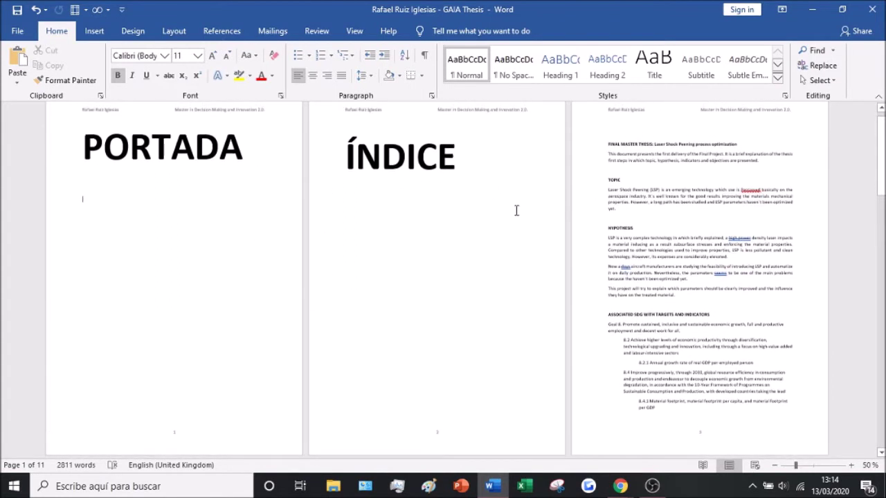
pyautogui.moveTo(155, 153); pyautogui.dragTo(447, 294)
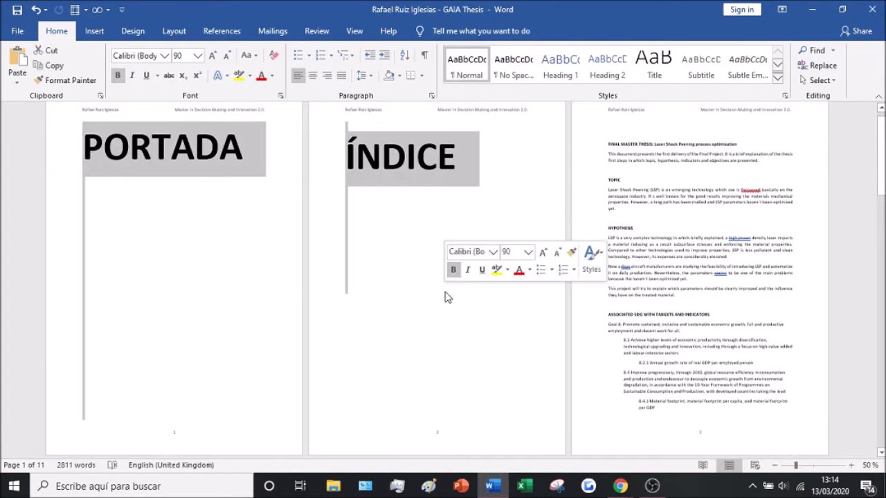
pyautogui.moveTo(630, 142); pyautogui.dragTo(688, 491)
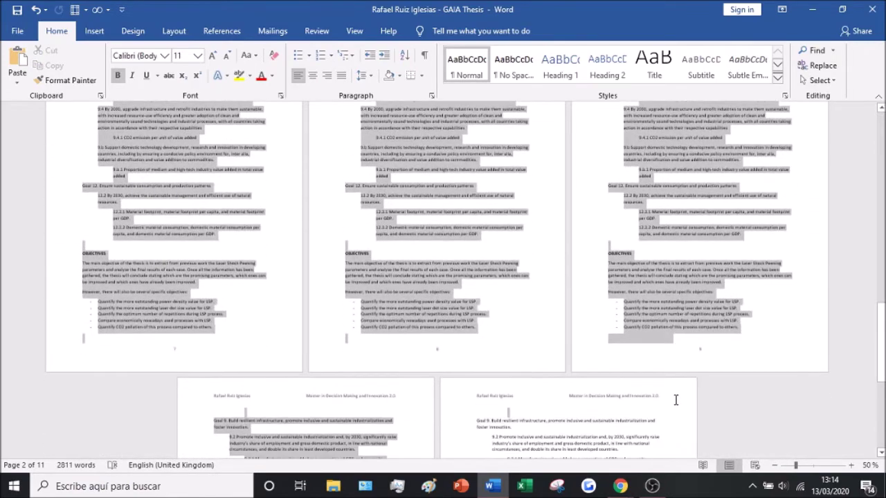
pyautogui.moveTo(687, 492); pyautogui.dragTo(676, 431)
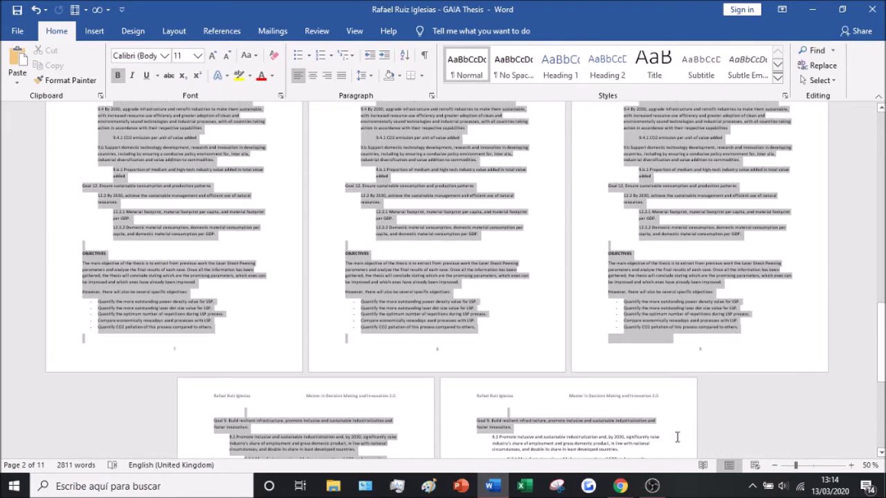
pyautogui.moveTo(881, 342); pyautogui.dragTo(881, 149)
pyautogui.click(351, 273)
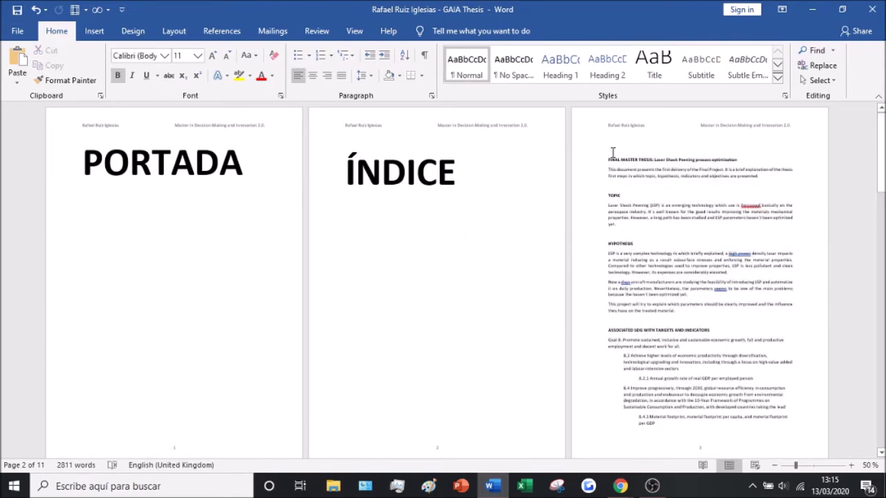
pyautogui.moveTo(612, 152)
pyautogui.mouseDown()
pyautogui.moveTo(688, 479)
pyautogui.moveTo(688, 450)
pyautogui.mouseUp()
pyautogui.moveTo(881, 311); pyautogui.dragTo(880, 156)
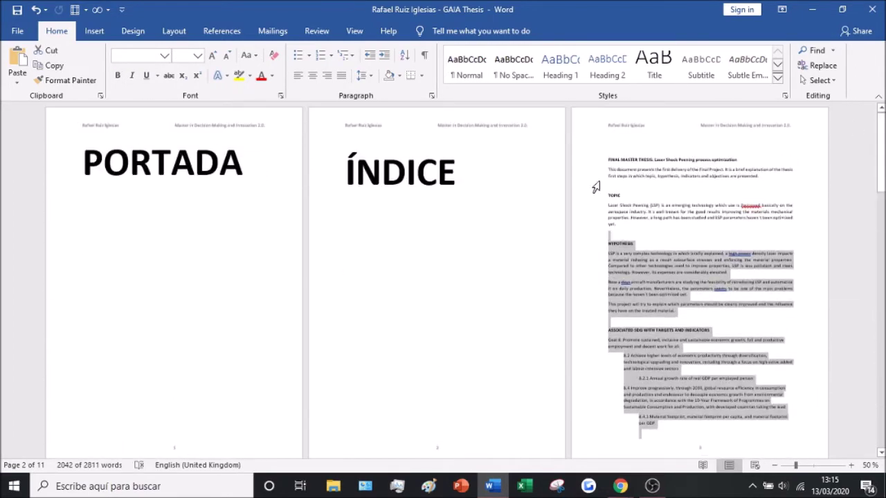
pyautogui.click(418, 236)
pyautogui.click(185, 197)
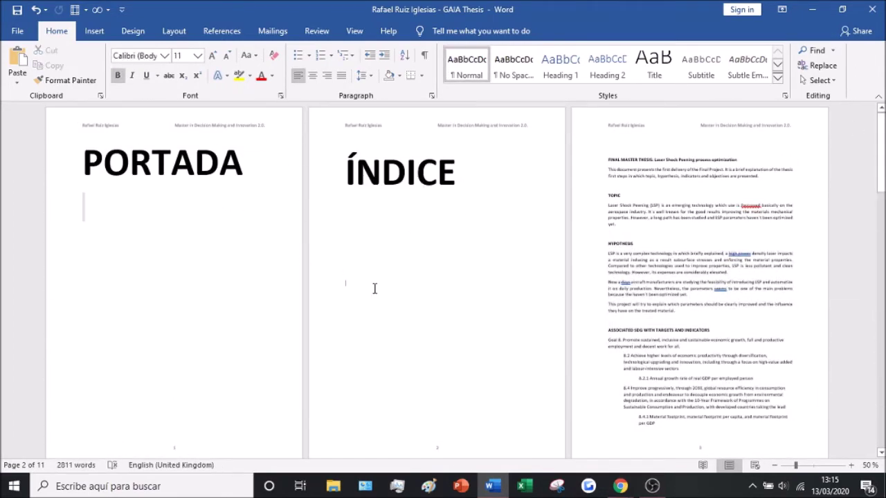
pyautogui.click(374, 289)
pyautogui.scroll(-2, 375, 289)
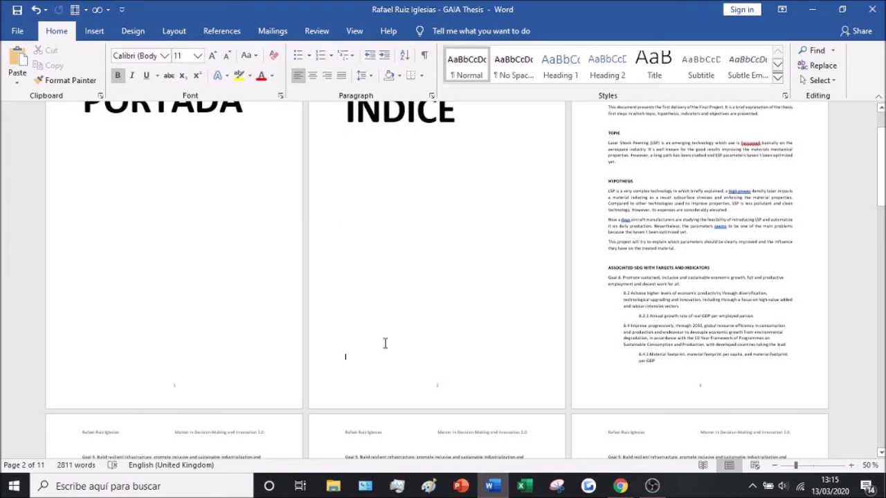
pyautogui.scroll(2, 386, 306)
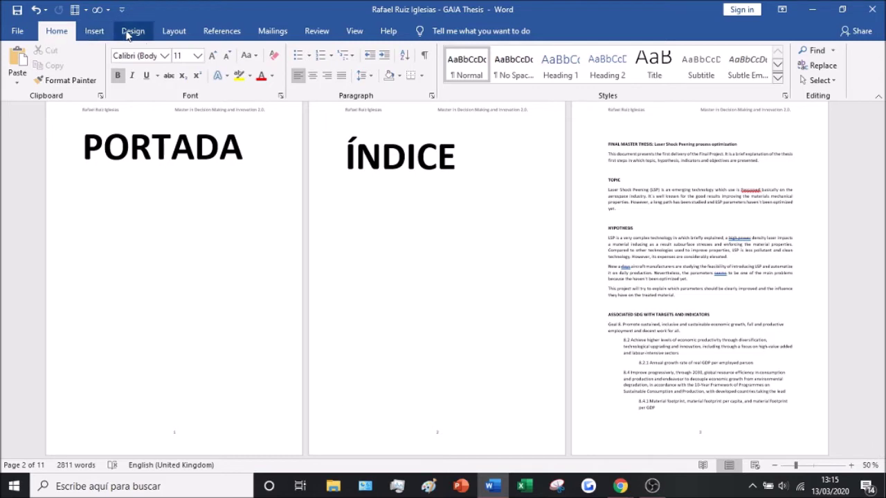
# Step: Insert a Layout > Breaks > Next Page section break after the ÍNDICE page and open the footers
pyautogui.click(173, 36)
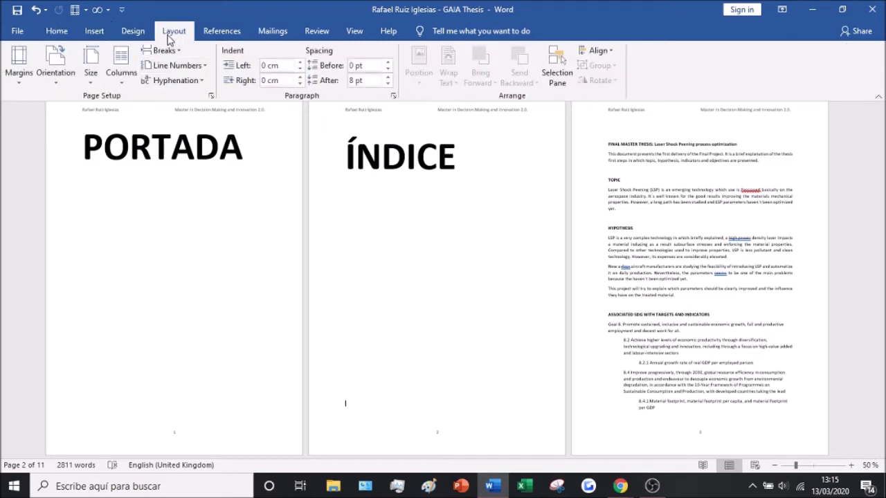
pyautogui.click(173, 49)
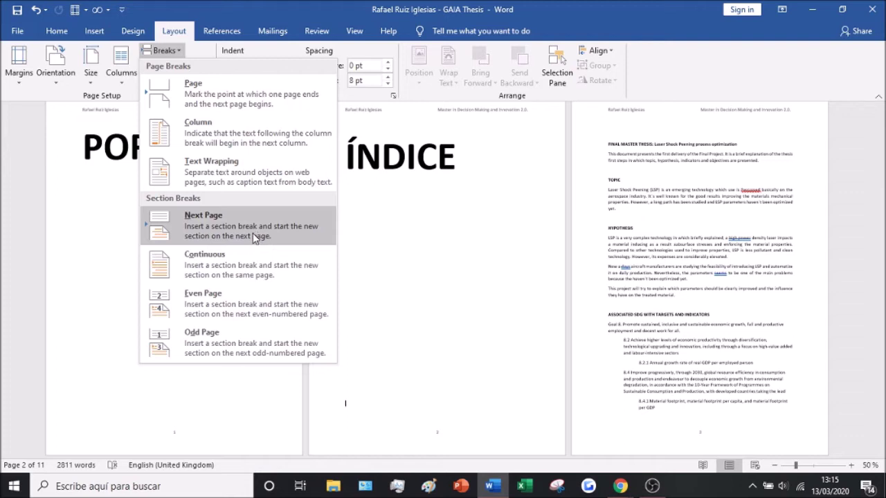
pyautogui.click(253, 237)
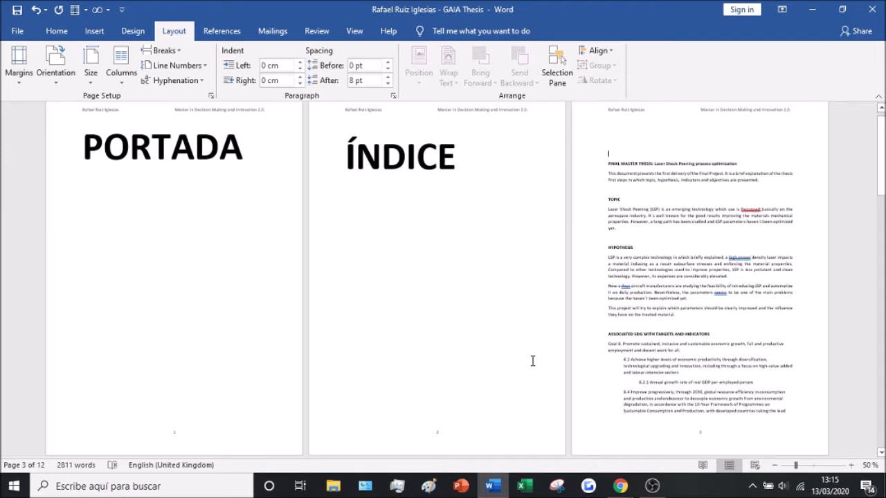
pyautogui.doubleClick(475, 430)
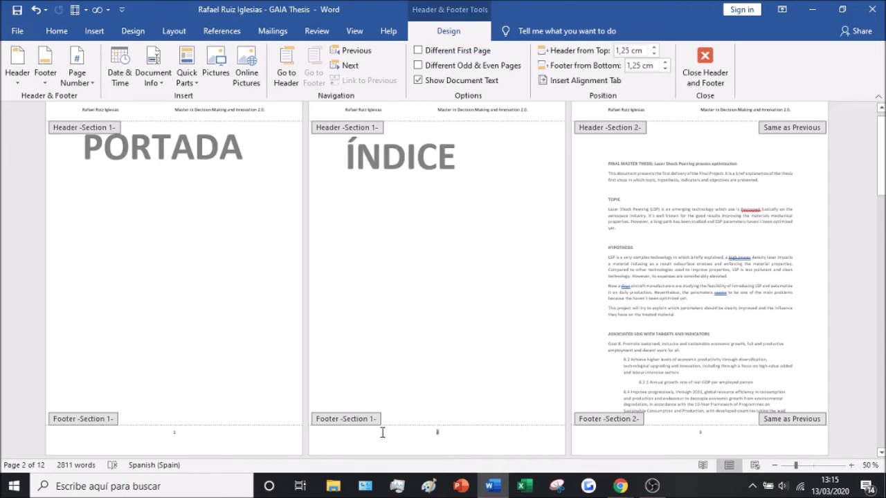
# Step: Scroll down to page 3 and place the cursor in the Section 2 footer
pyautogui.scroll(-3, 720, 422)
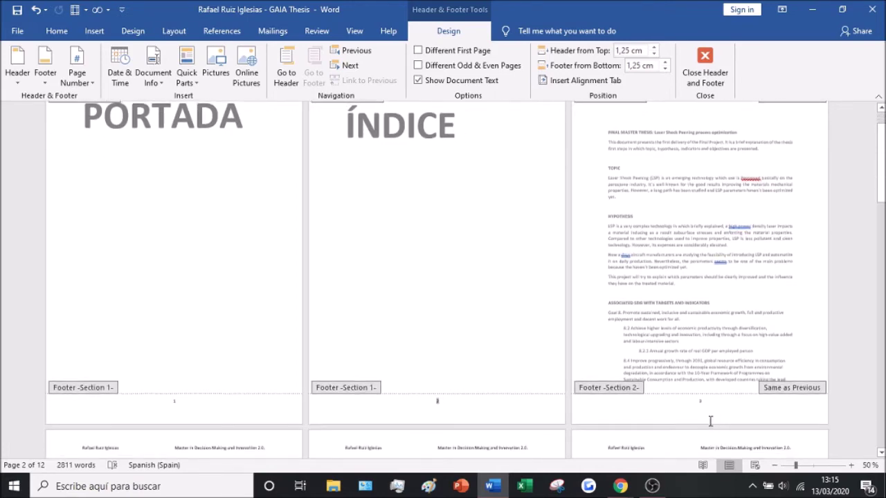
pyautogui.moveTo(881, 225); pyautogui.dragTo(882, 402)
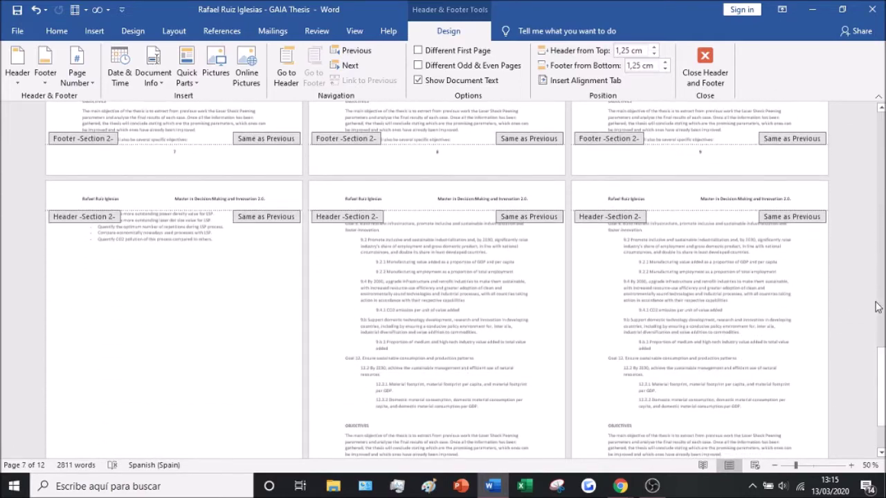
pyautogui.moveTo(881, 388); pyautogui.dragTo(881, 149)
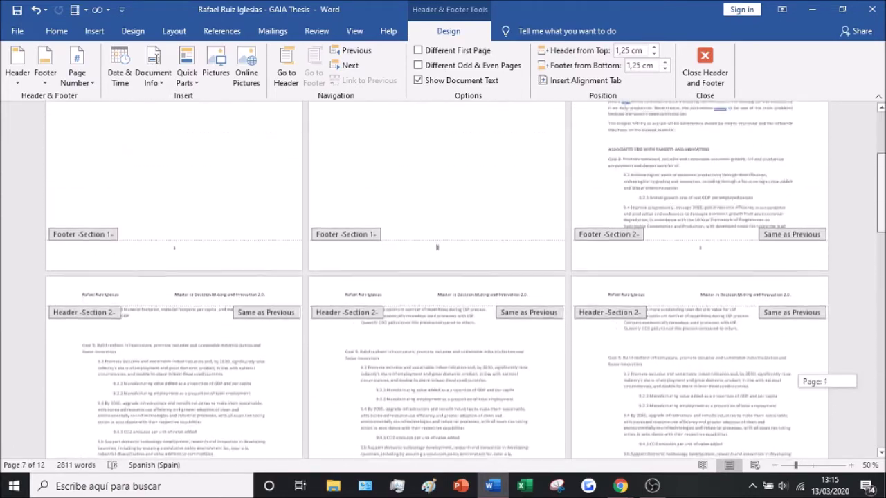
pyautogui.scroll(-2, 747, 236)
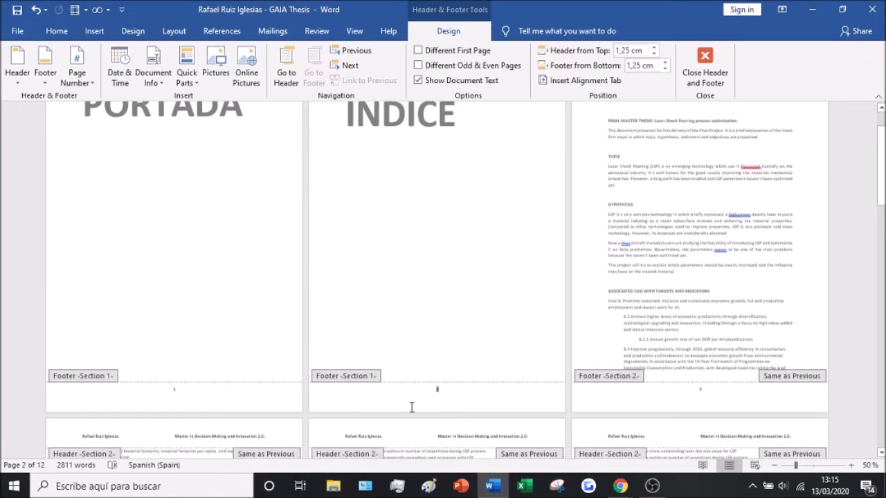
pyautogui.click(710, 389)
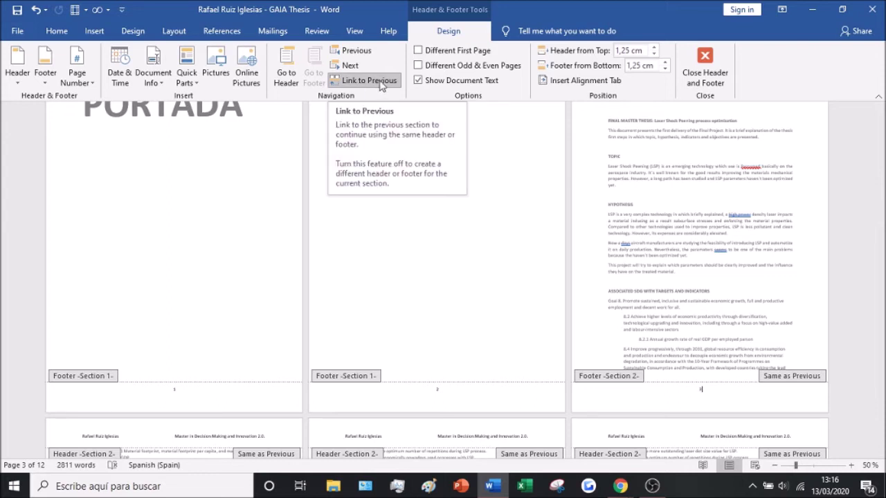
# Step: Turn off Link to Previous for the Section 2 footer and return to the body
pyautogui.click(357, 82)
pyautogui.scroll(-2, 485, 317)
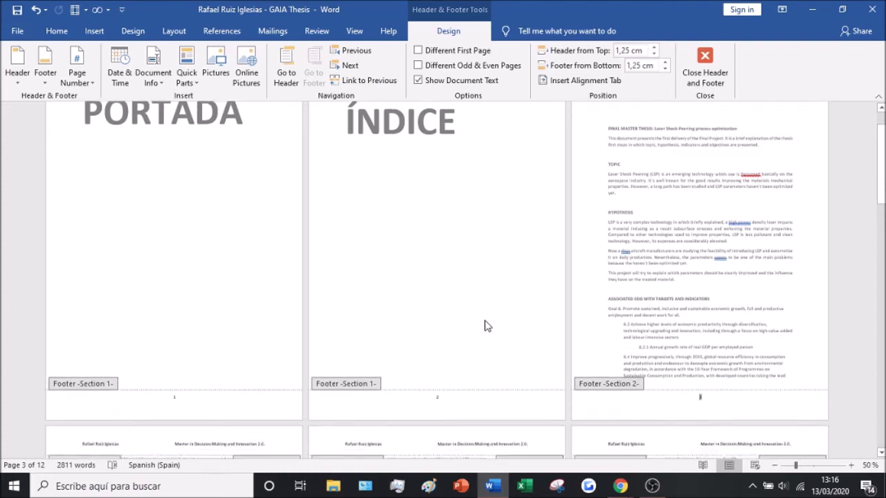
pyautogui.scroll(-2, 484, 317)
pyautogui.doubleClick(691, 335)
# Step: Reopen footer editing and place the insertion point in page 2's footer
pyautogui.doubleClick(459, 380)
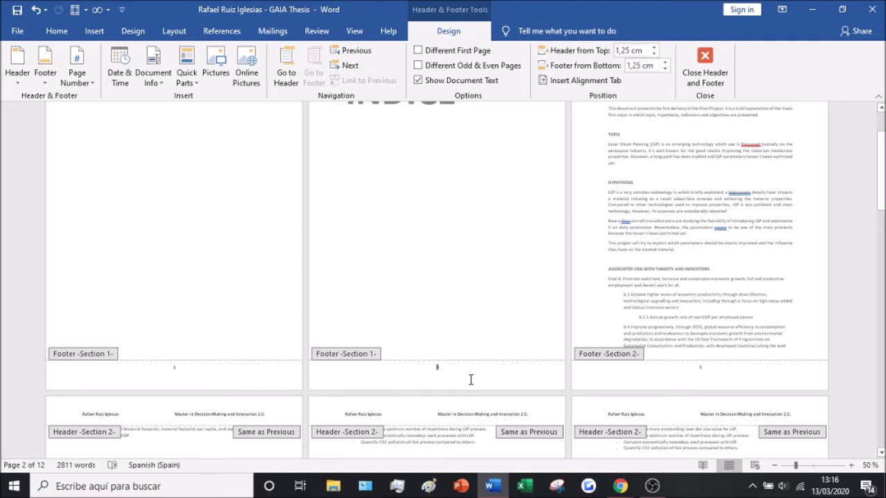
pyautogui.doubleClick(456, 313)
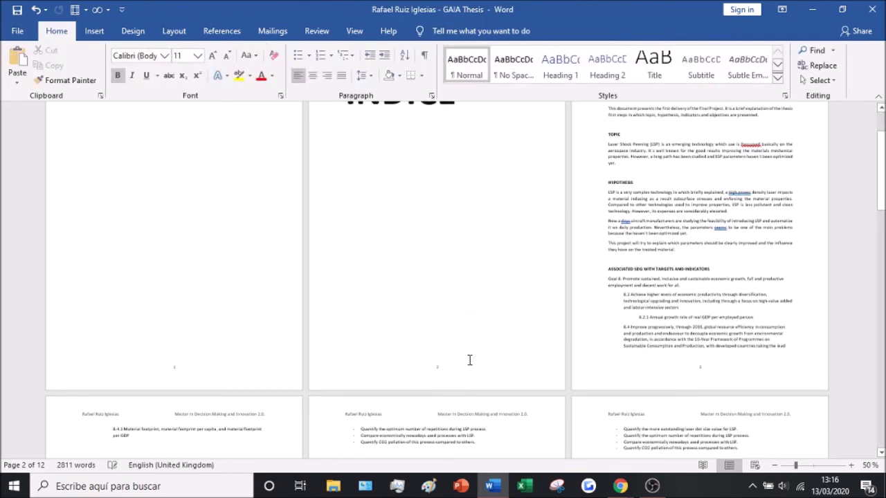
pyautogui.scroll(2, 250, 285)
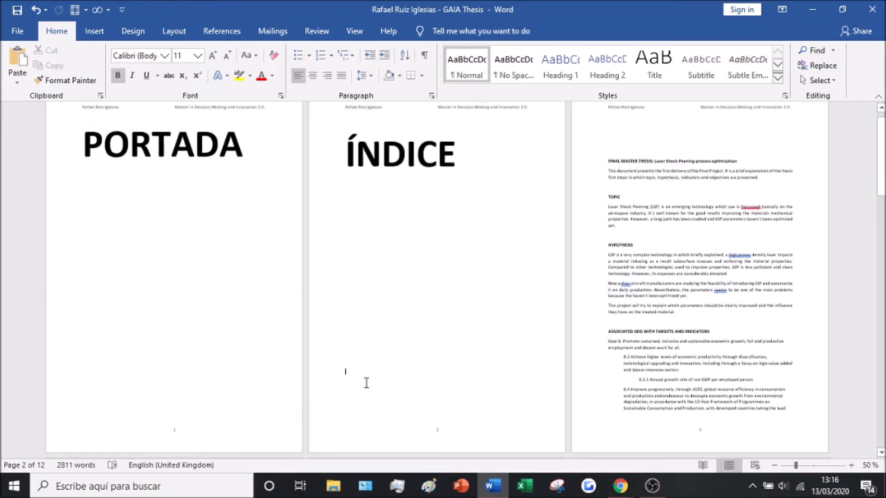
pyautogui.doubleClick(409, 447)
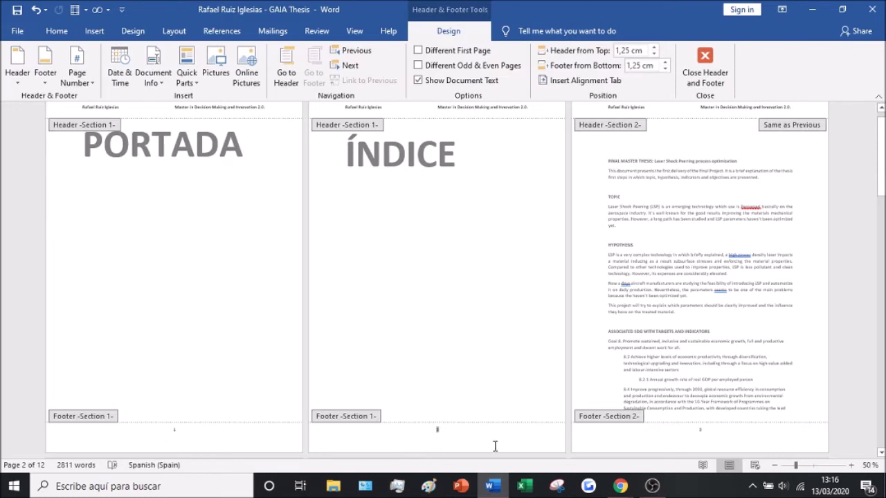
pyautogui.click(428, 435)
# Step: Remove the page numbers from the Section 1 footers on the PORTADA and ÍNDICE pages
pyautogui.click(153, 429)
pyautogui.click(91, 84)
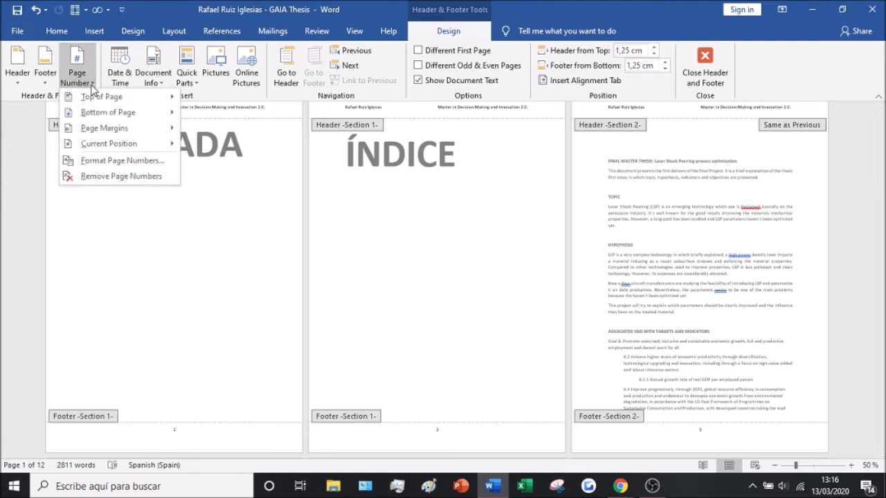
pyautogui.click(125, 177)
pyautogui.scroll(-1, 208, 355)
pyautogui.click(82, 405)
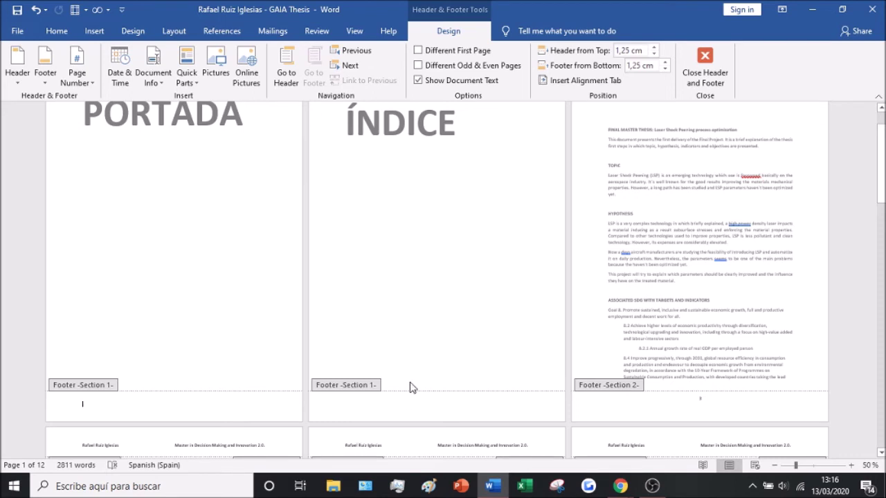
# Step: Exit footer editing and reopen the footer of body page 3
pyautogui.doubleClick(426, 294)
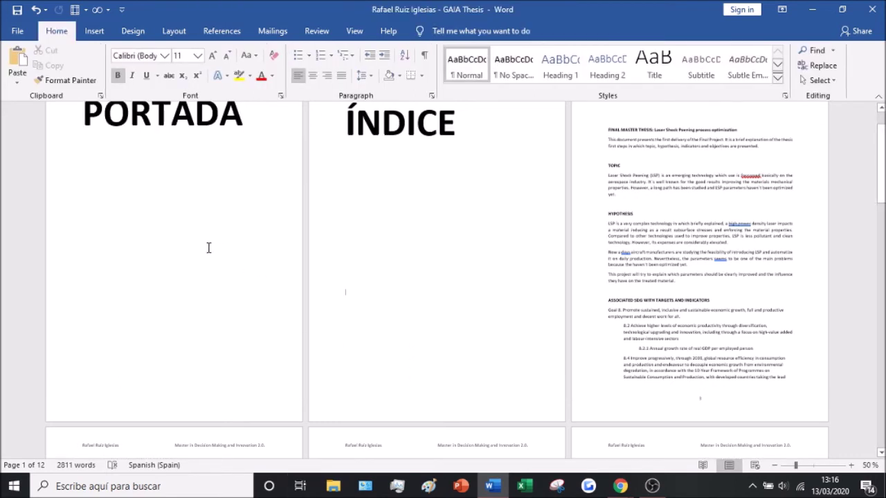
pyautogui.scroll(1, 731, 305)
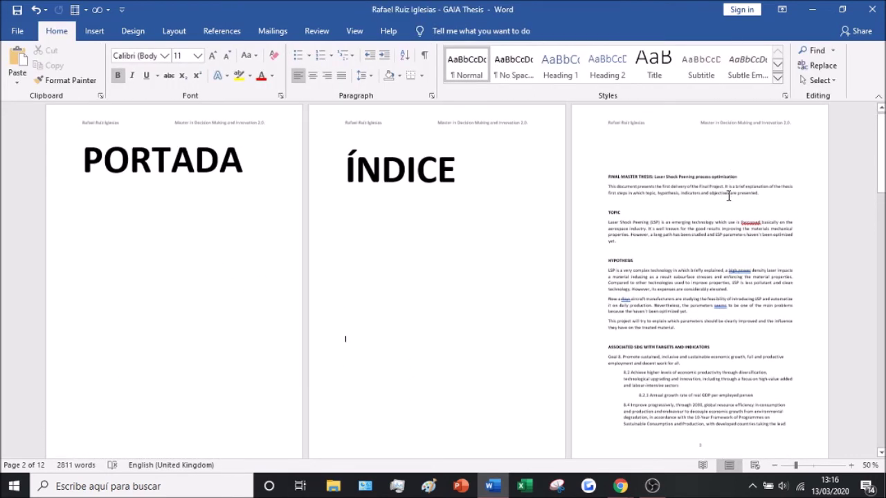
pyautogui.scroll(-2, 742, 377)
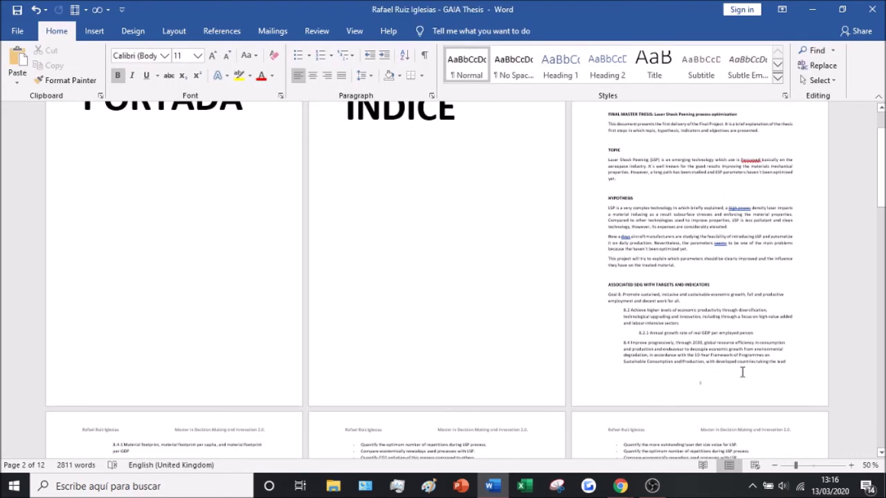
pyautogui.doubleClick(702, 387)
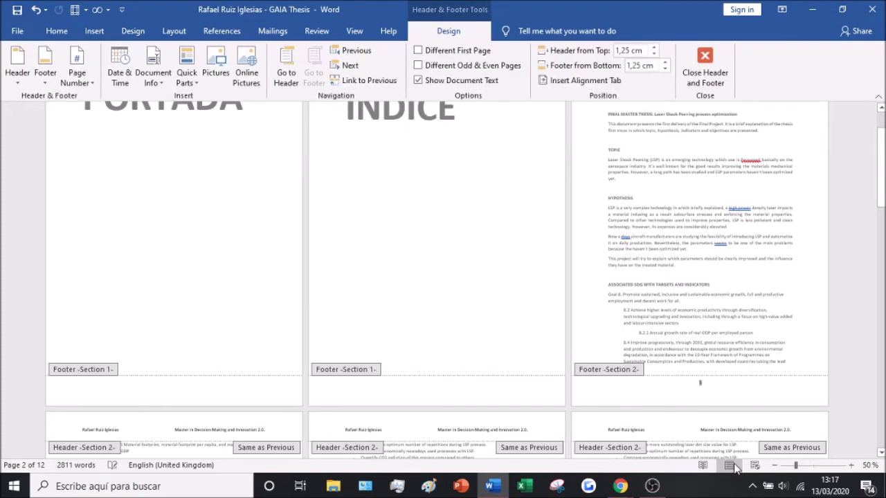
# Step: Set the Section 2 page number format to Start at 1 and close footer editing
pyautogui.keyDown('ctrl'); pyautogui.scroll(3, 783, 380); pyautogui.keyUp('ctrl')
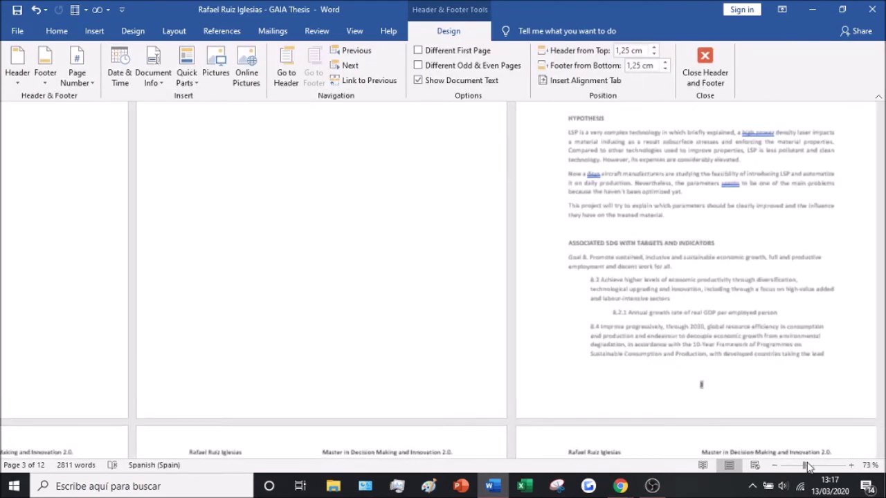
pyautogui.scroll(1, 323, 370)
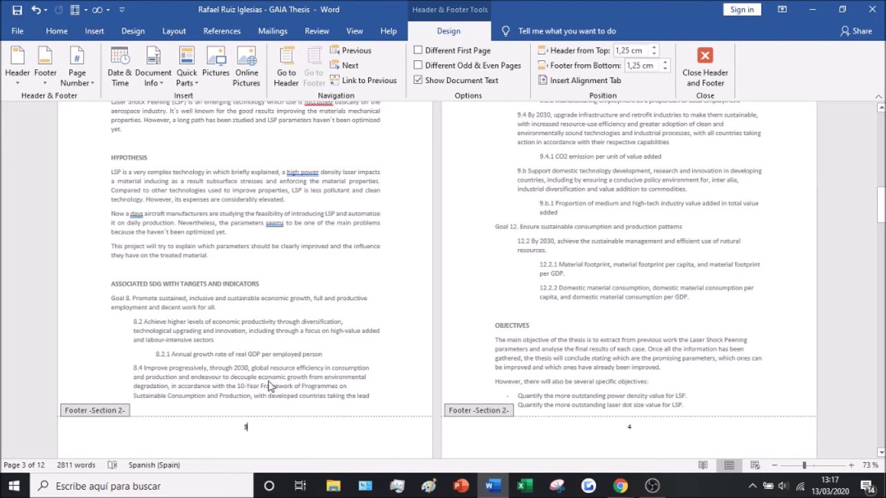
pyautogui.click(78, 87)
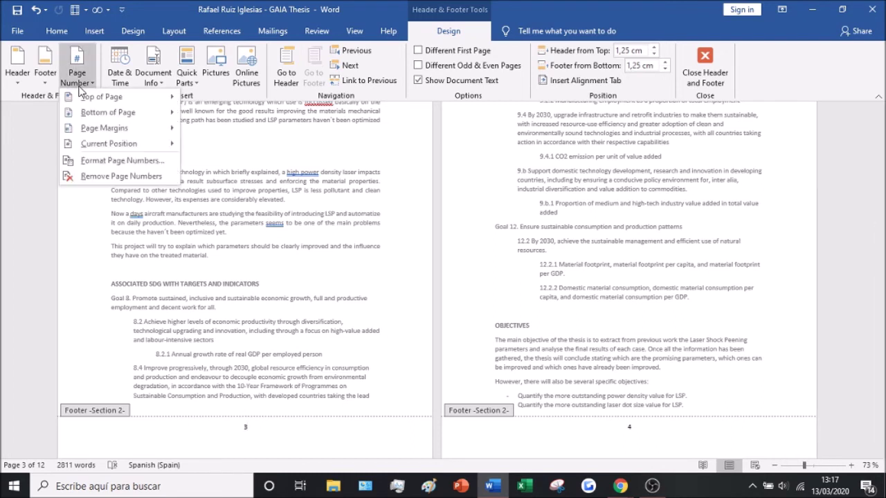
pyautogui.click(139, 167)
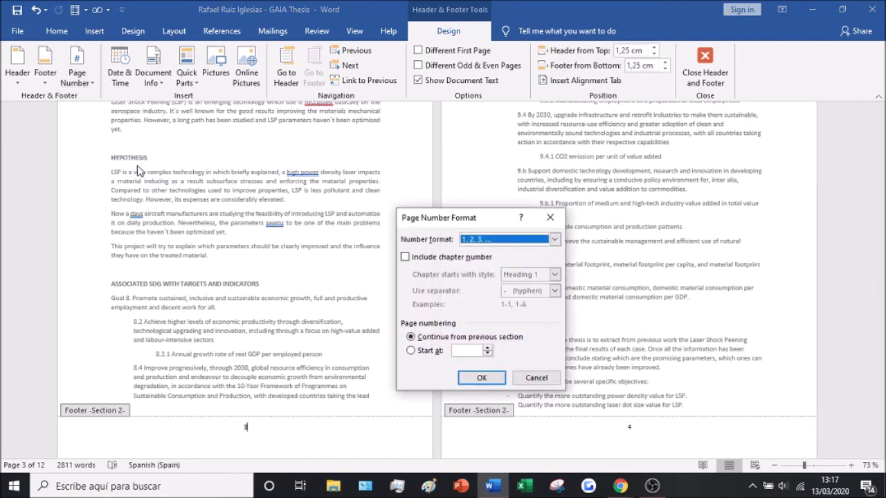
pyautogui.moveTo(459, 222); pyautogui.dragTo(460, 178)
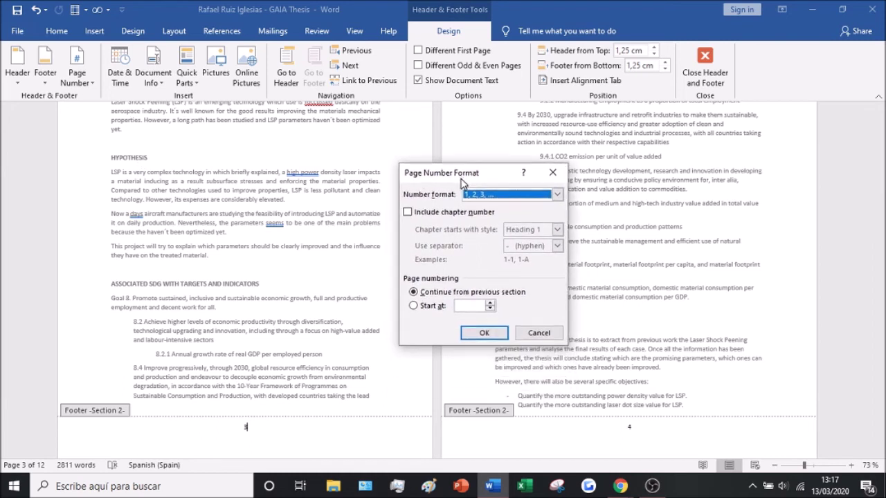
pyautogui.click(414, 306)
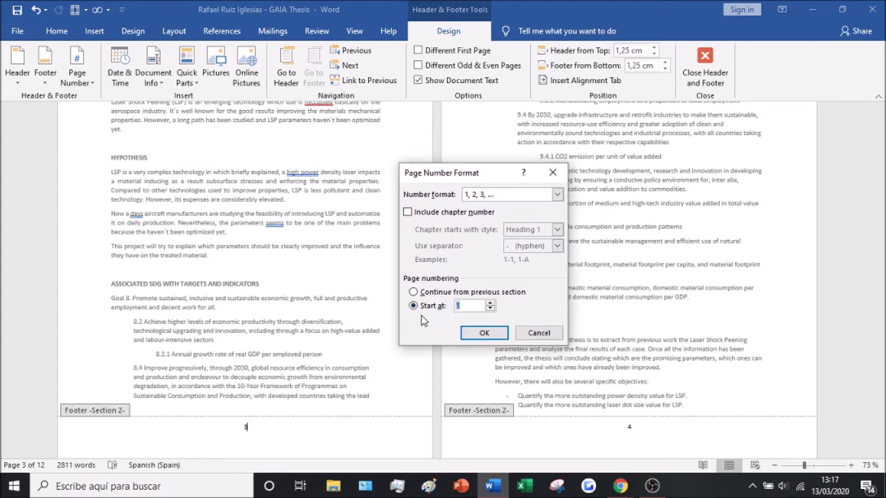
pyautogui.click(482, 333)
pyautogui.click(315, 435)
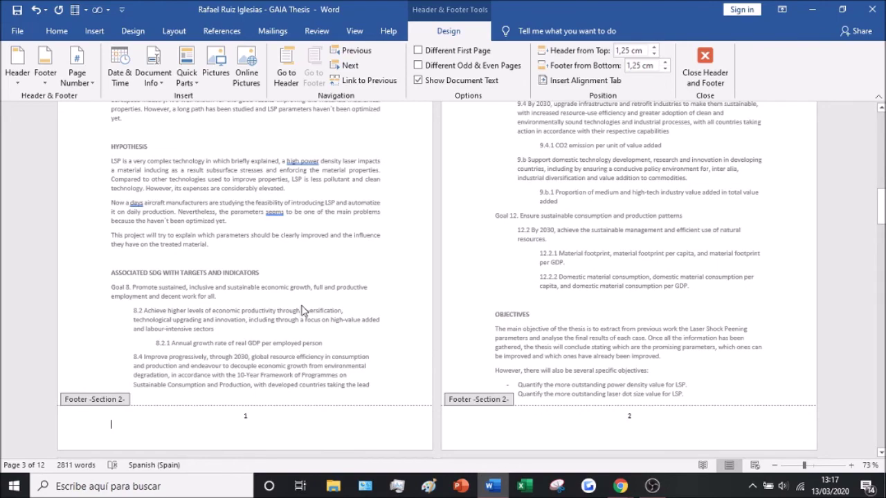
pyautogui.doubleClick(302, 307)
# Step: Zoom out and scroll through the thesis to confirm unnumbered PORTADA and ÍNDICE pages and body numbering from 1
pyautogui.moveTo(804, 465); pyautogui.dragTo(798, 469)
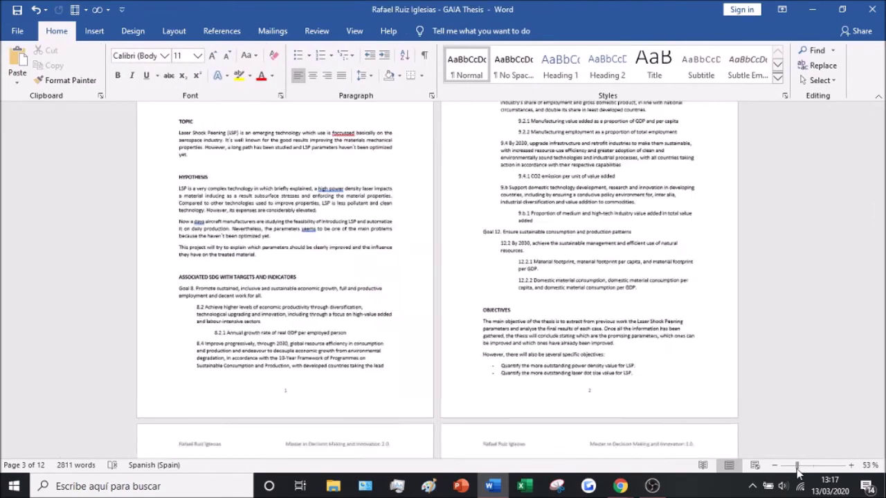
pyautogui.scroll(2, 367, 287)
pyautogui.click(413, 234)
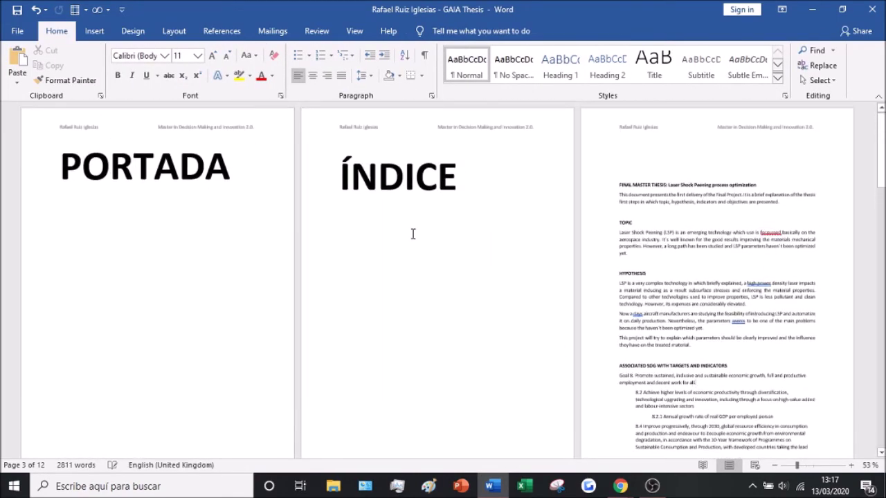
pyautogui.scroll(-1, 298, 311)
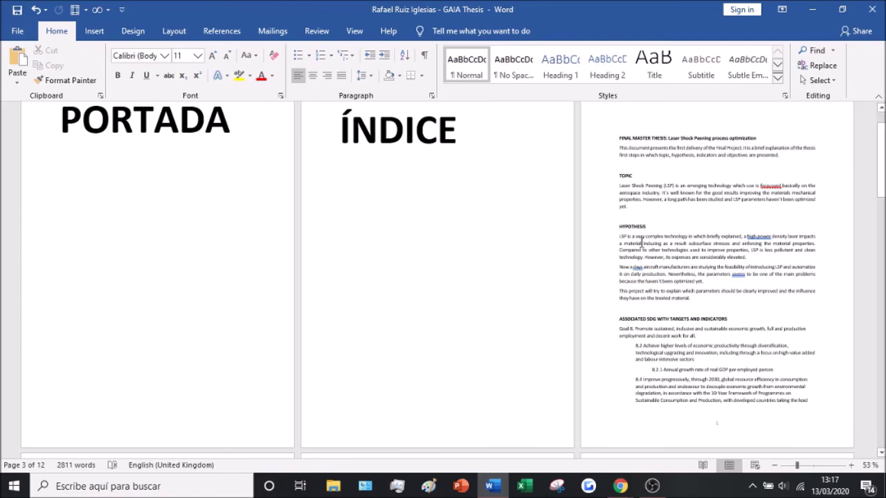
pyautogui.scroll(1, 644, 245)
pyautogui.scroll(-3, 693, 312)
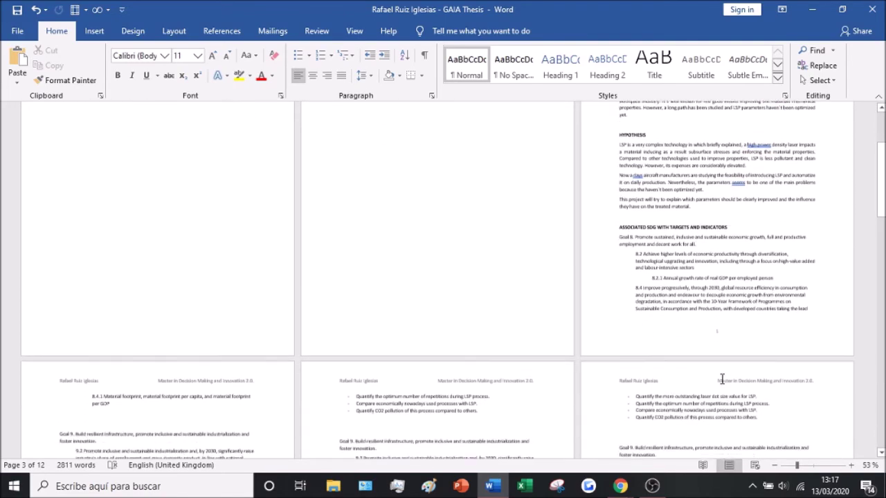
pyautogui.scroll(-3, 722, 379)
pyautogui.scroll(-3, 208, 350)
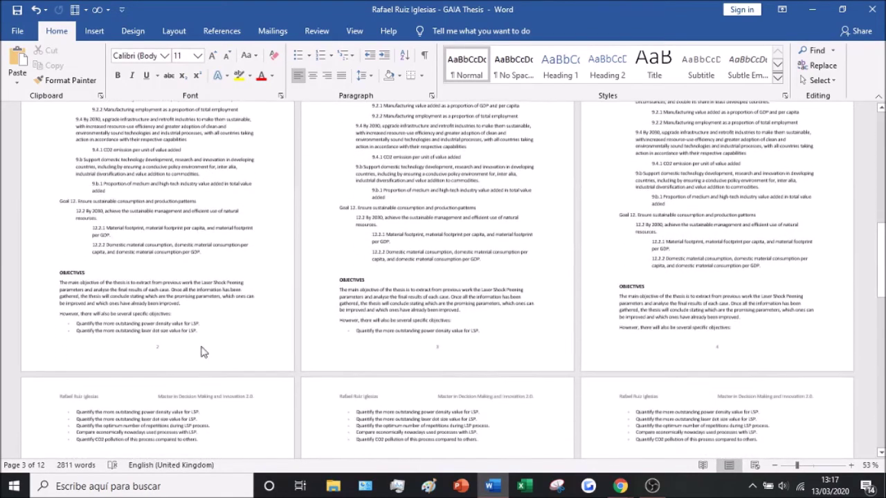
pyautogui.moveTo(882, 270)
pyautogui.mouseDown()
pyautogui.moveTo(884, 237)
pyautogui.moveTo(851, 448)
pyautogui.mouseUp()
pyautogui.click(631, 446)
pyautogui.moveTo(881, 410); pyautogui.dragTo(881, 138)
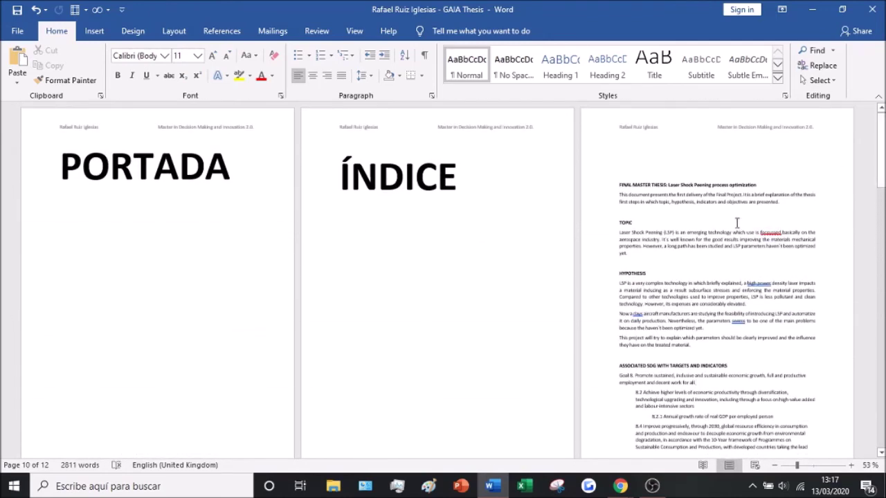
pyautogui.scroll(-1, 521, 322)
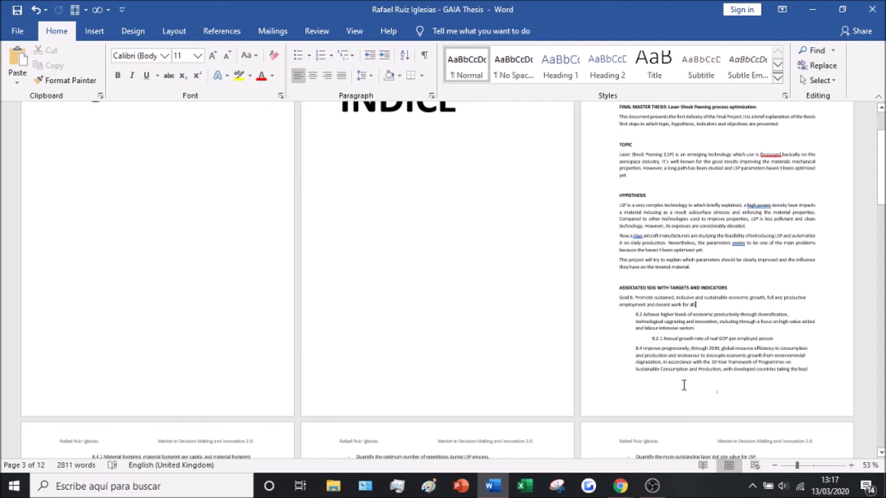
pyautogui.scroll(2, 529, 182)
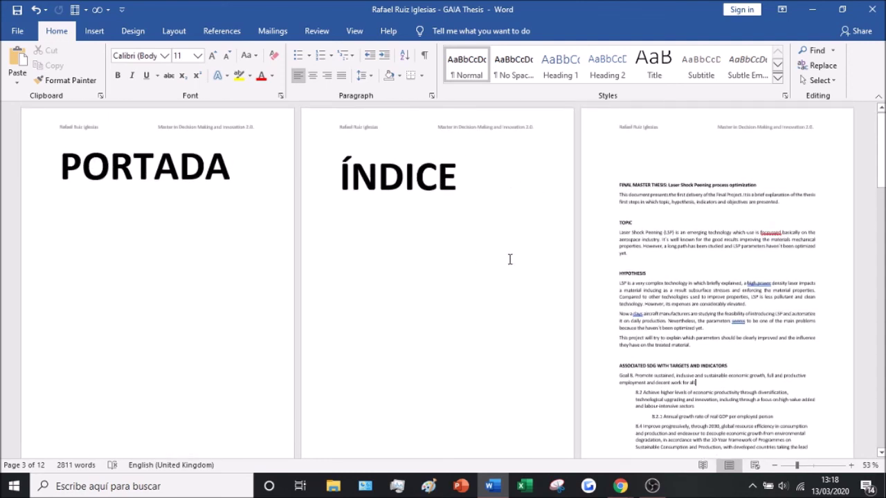
pyautogui.scroll(-1, 503, 258)
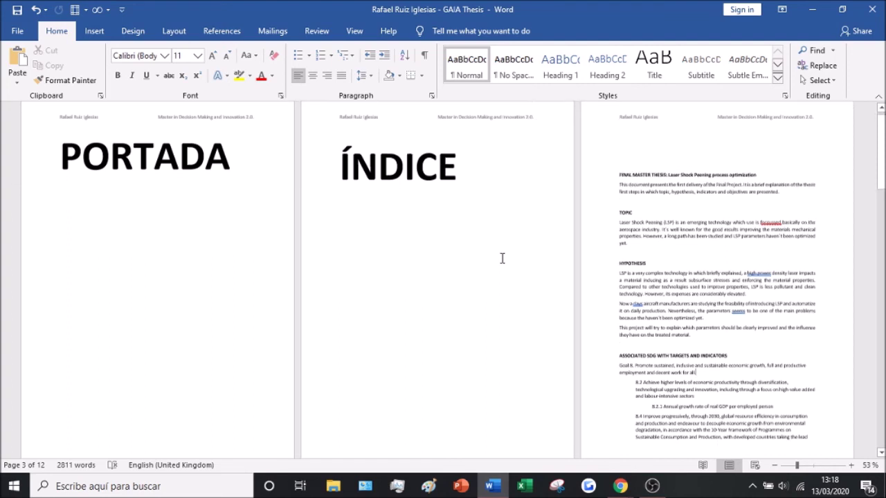